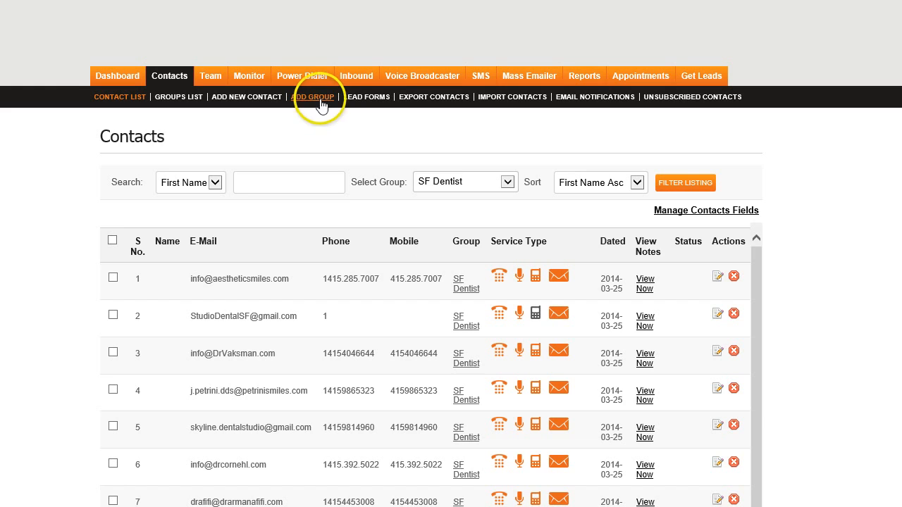
- Start a new contact group and enter "custumers2" as its list name
left_click(321, 98)
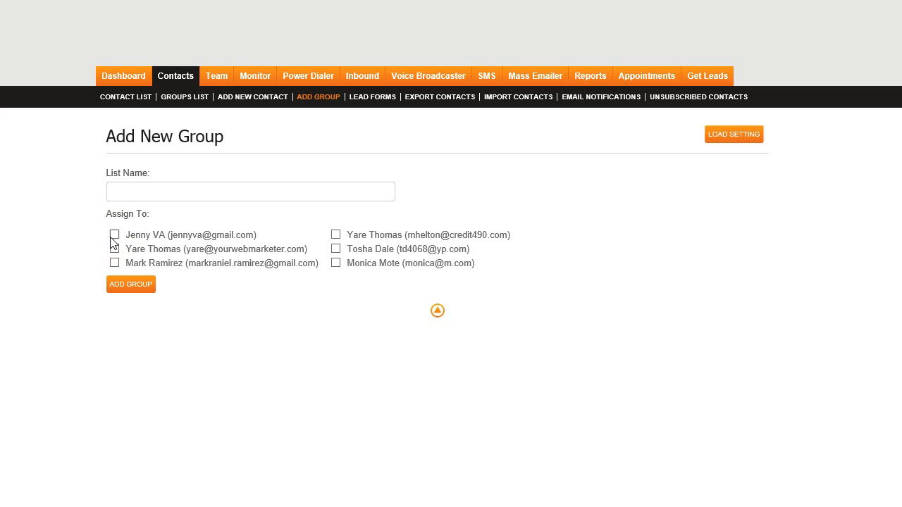
left_click(121, 188)
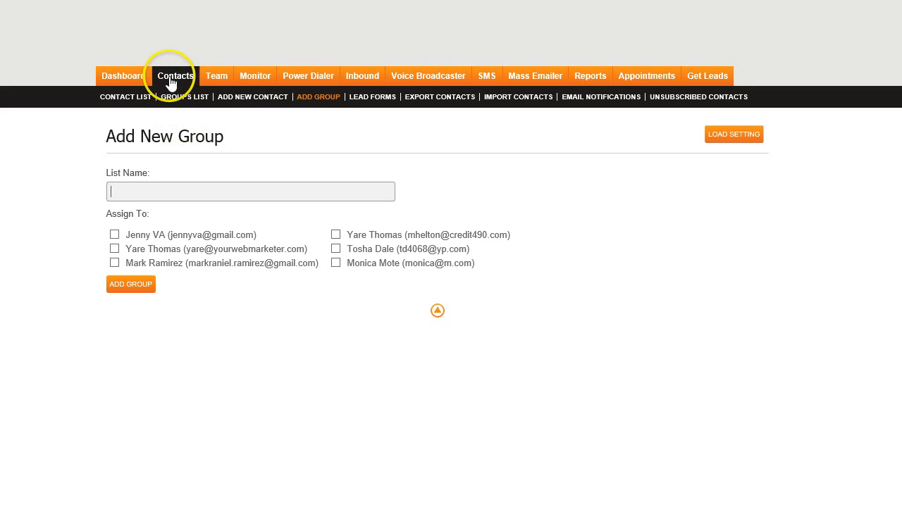
left_click(120, 192)
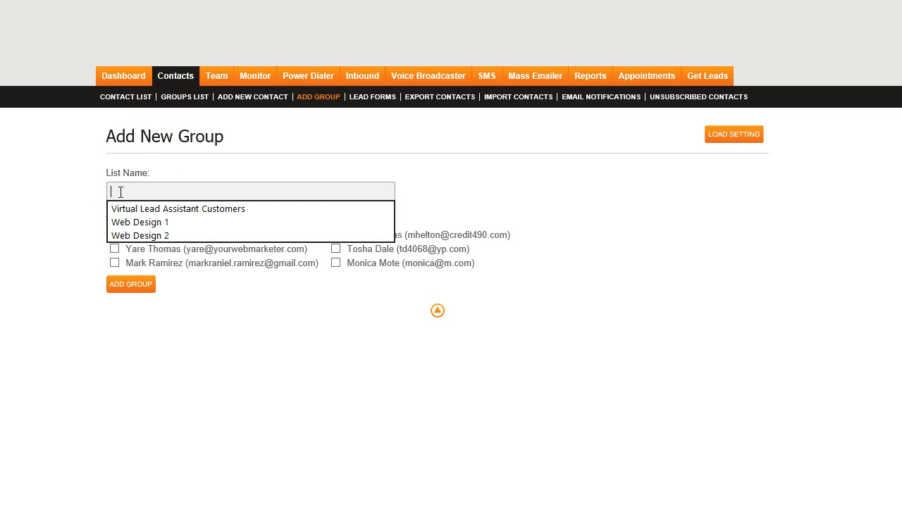
type("custumers2")
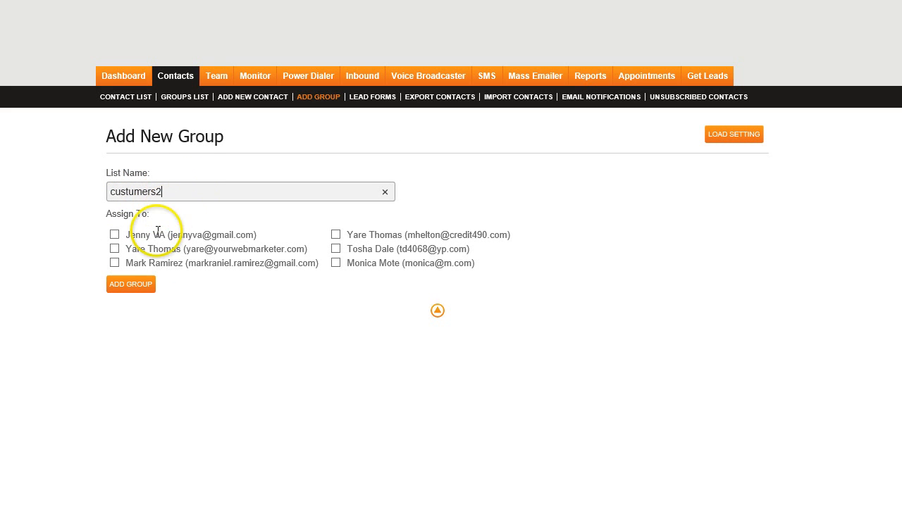
left_click(178, 190)
left_click_drag(178, 189, 75, 189)
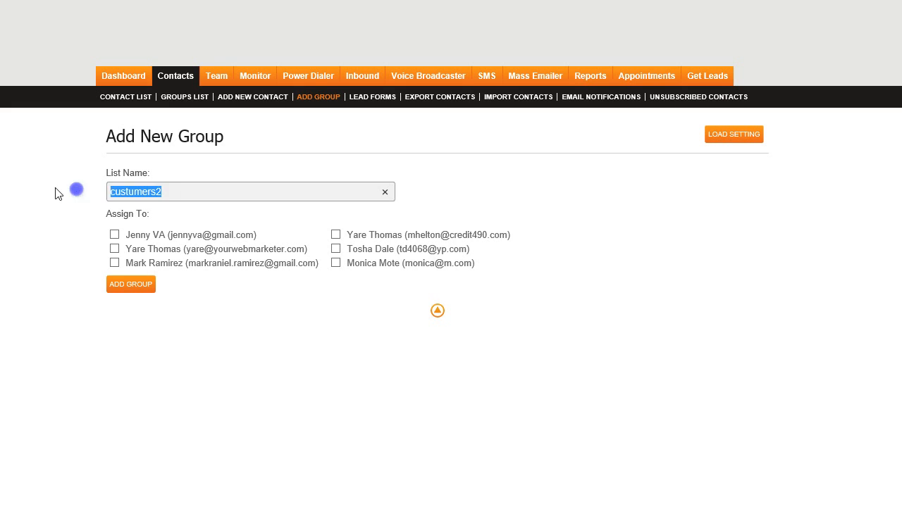
left_click(38, 251)
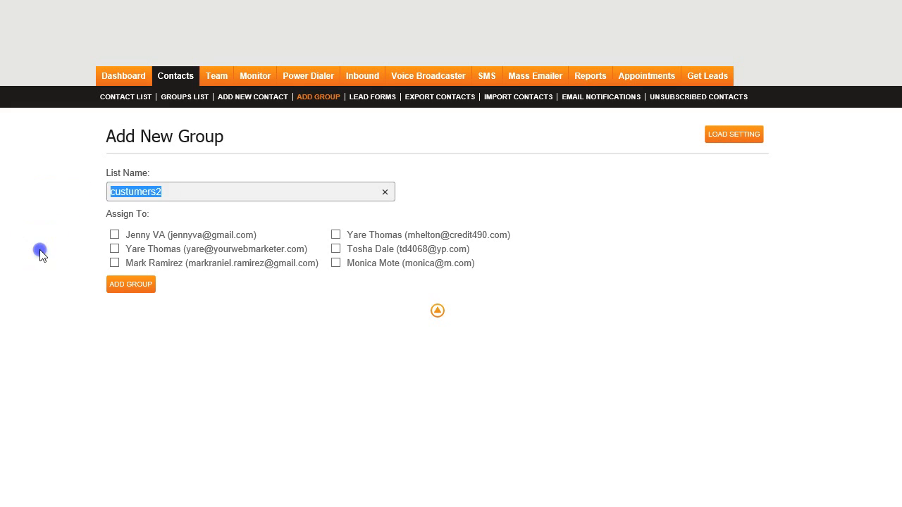
left_click(115, 236)
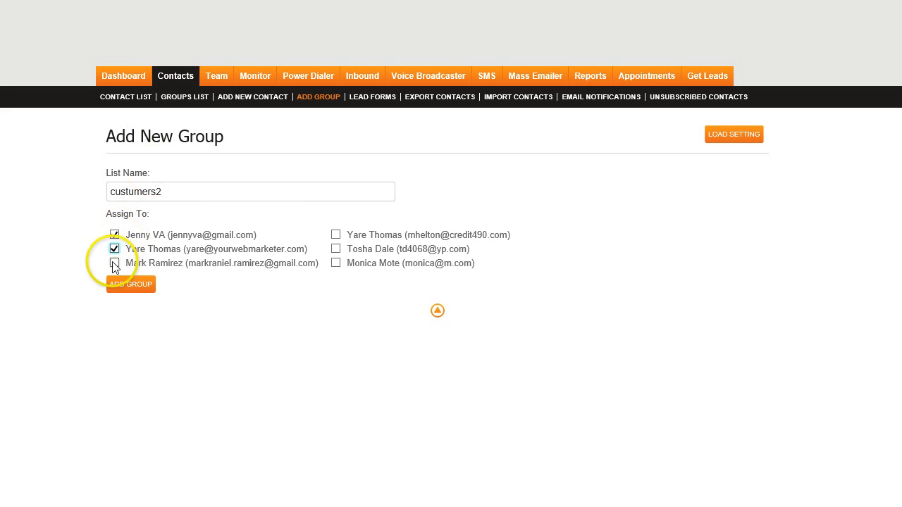
left_click(115, 262)
left_click(335, 235)
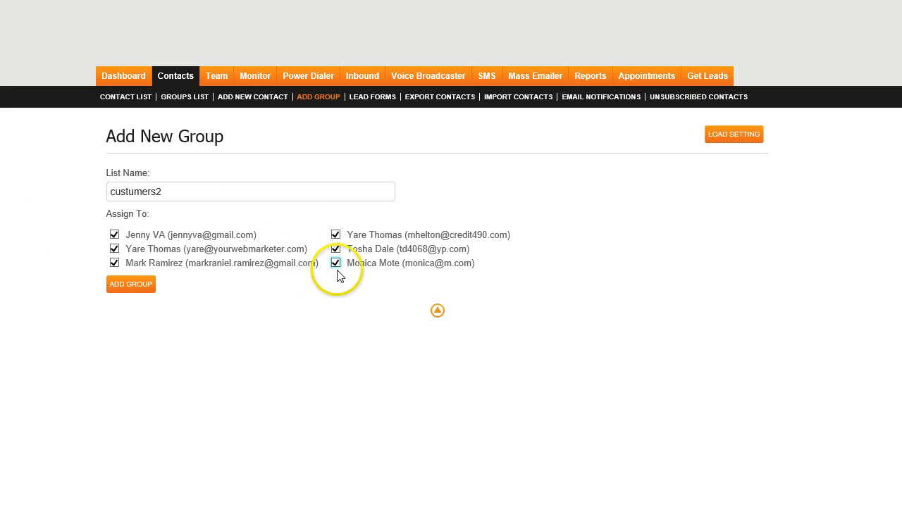
left_click(336, 264)
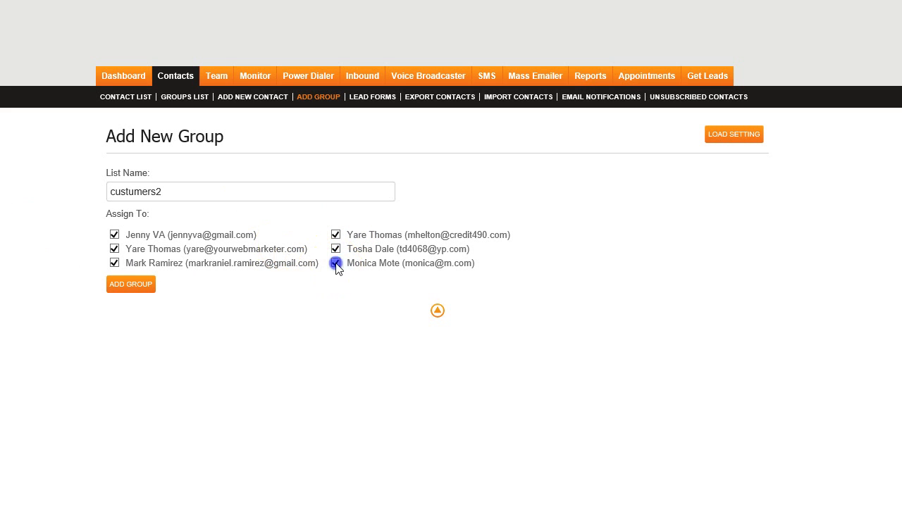
left_click(115, 263)
left_click(115, 249)
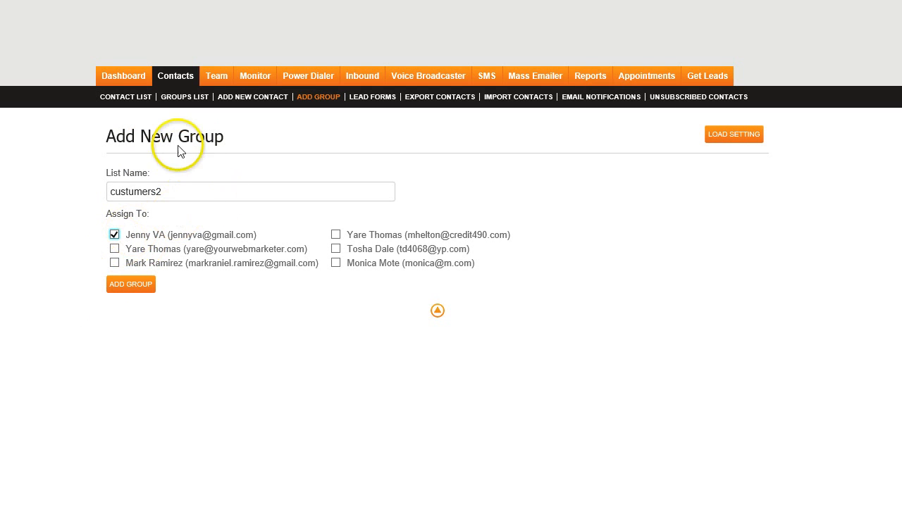
left_click(115, 235)
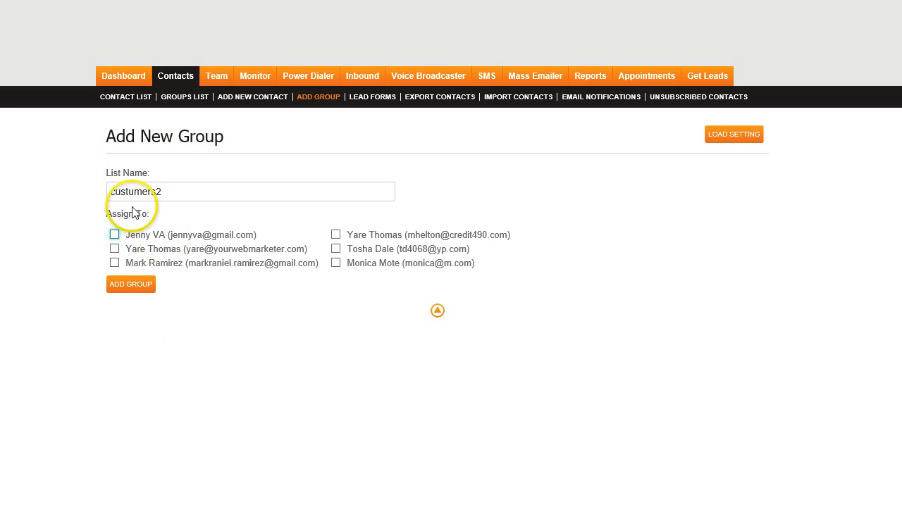
- Add the custumers2 group without assigning it to any team member
left_click(169, 190)
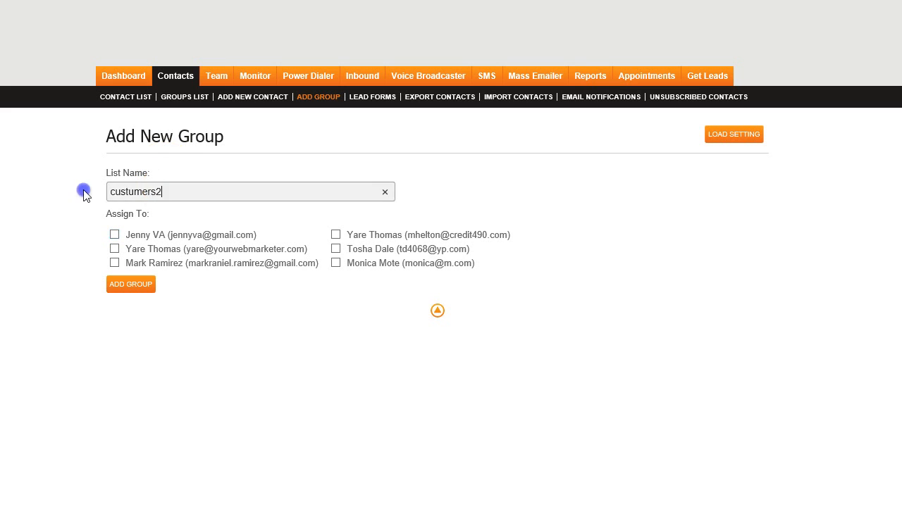
key("ctrl+a")
left_click(132, 286)
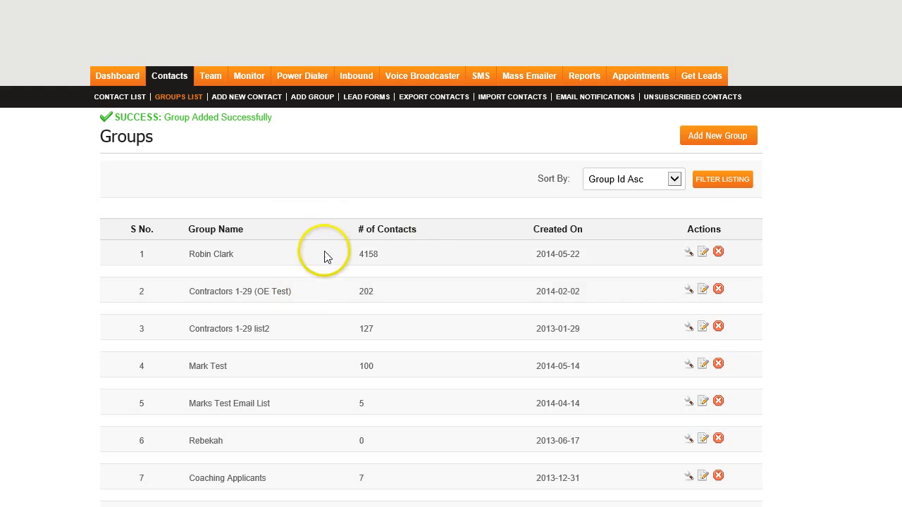
- Find the custumers2 group on the last page of the groups list and open its custom fields
scroll(457, 308, "down", 2)
scroll(437, 415, "up", 2)
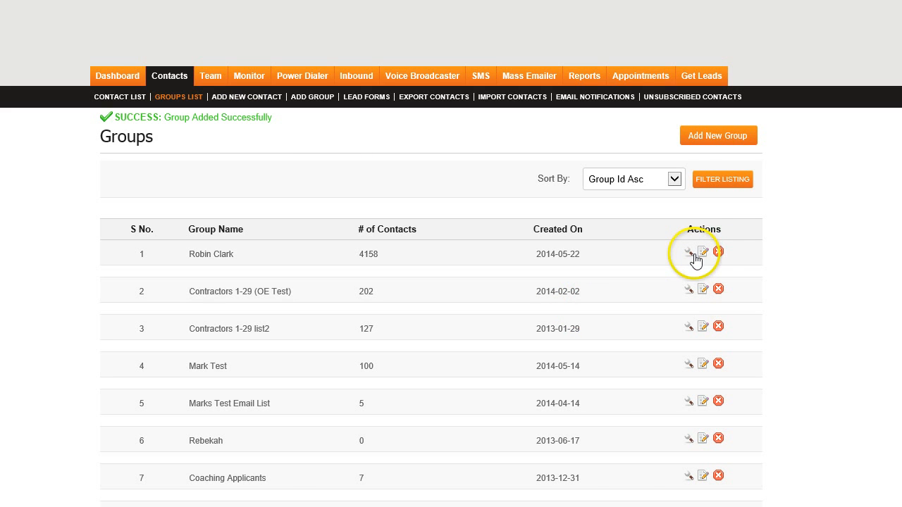
scroll(695, 258, "down", 3)
left_click(321, 492)
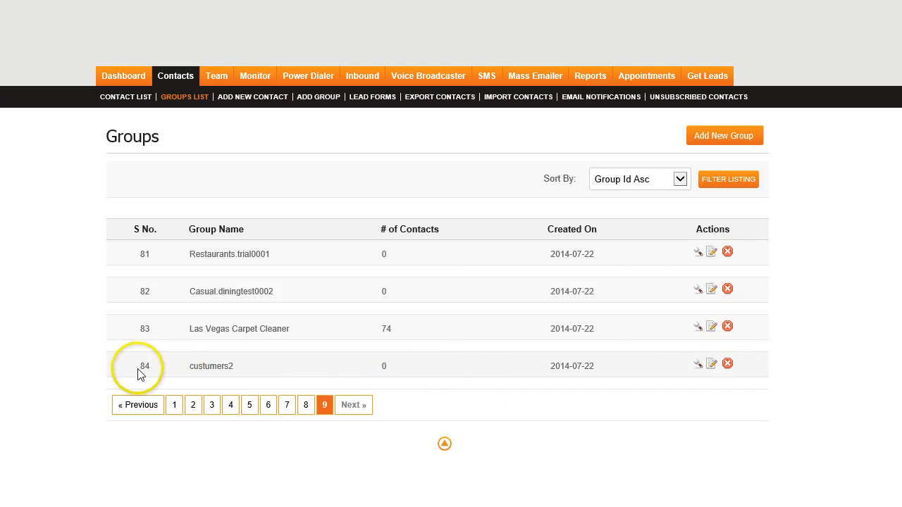
left_click(698, 365)
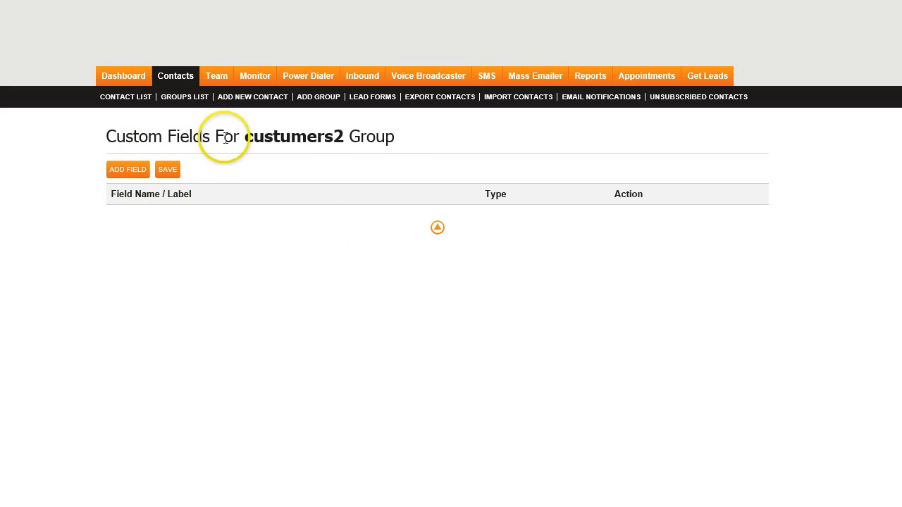
- Add a Text Box custom field labelled "name of field" to the custumers2 group and save it
left_click(124, 171)
left_click(306, 224)
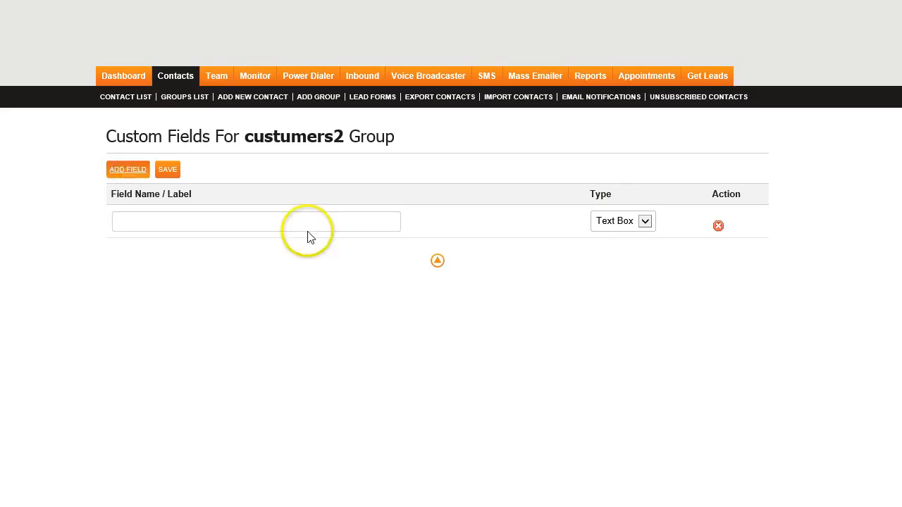
left_click(252, 225)
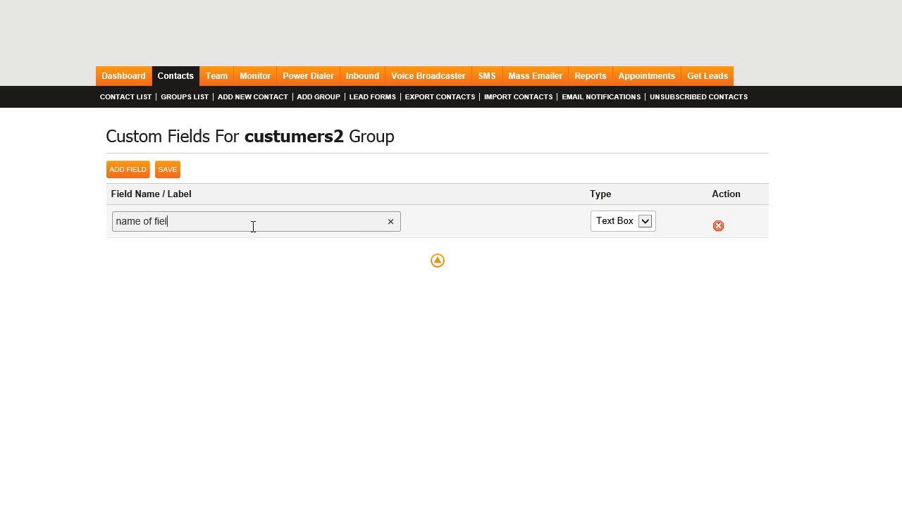
left_click(639, 222)
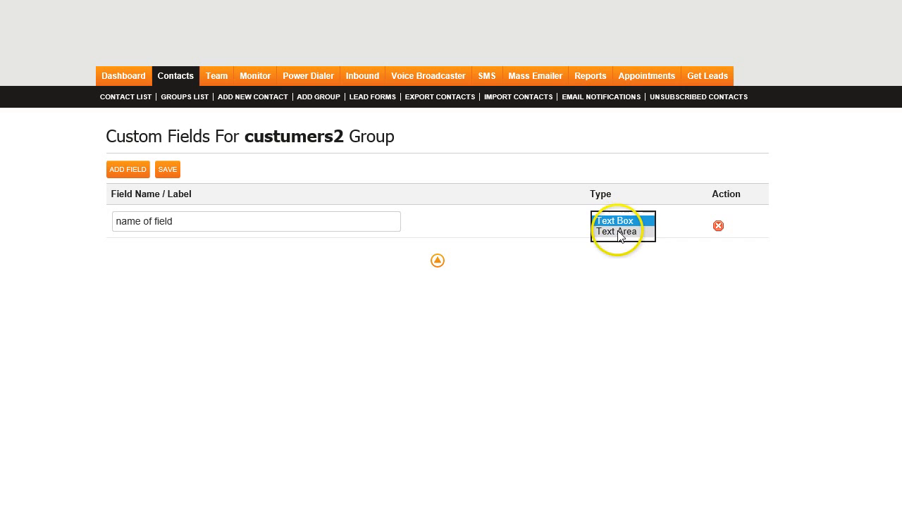
left_click(554, 177)
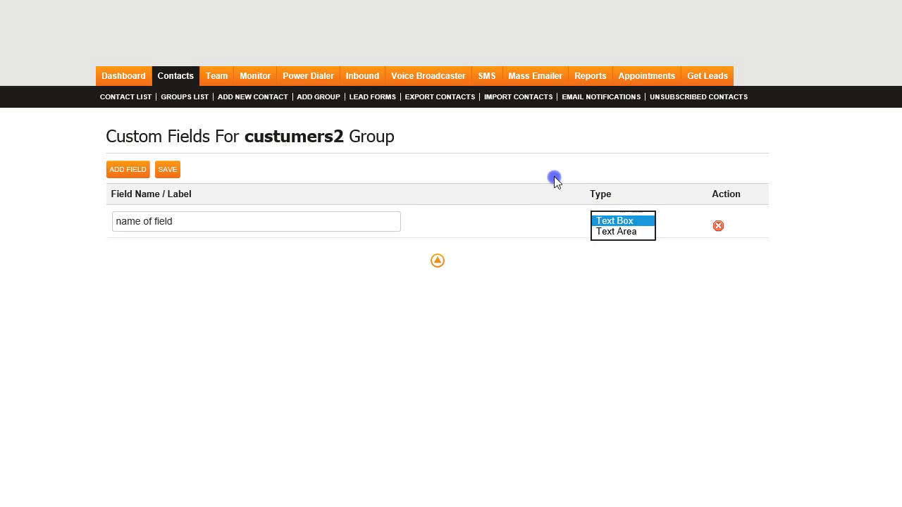
left_click(167, 171)
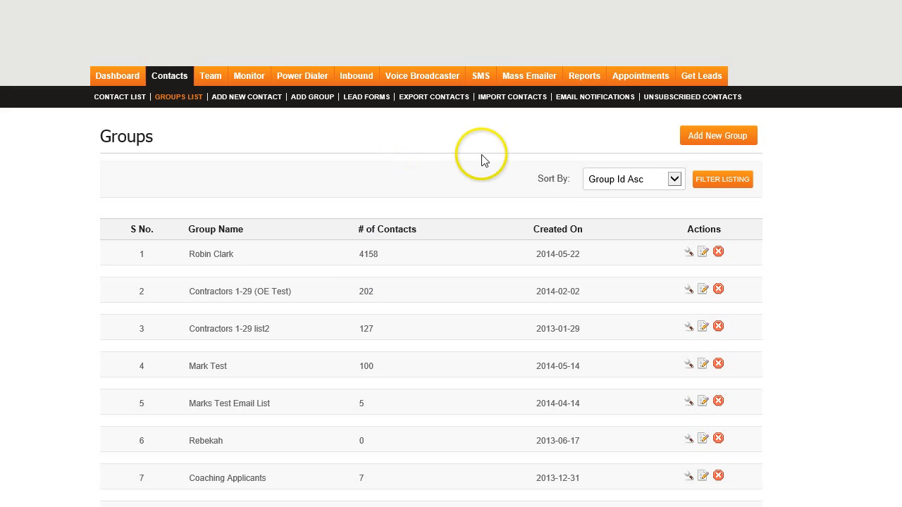
- Start another new group and load the custom field settings from the custumers2 group into it
left_click(736, 139)
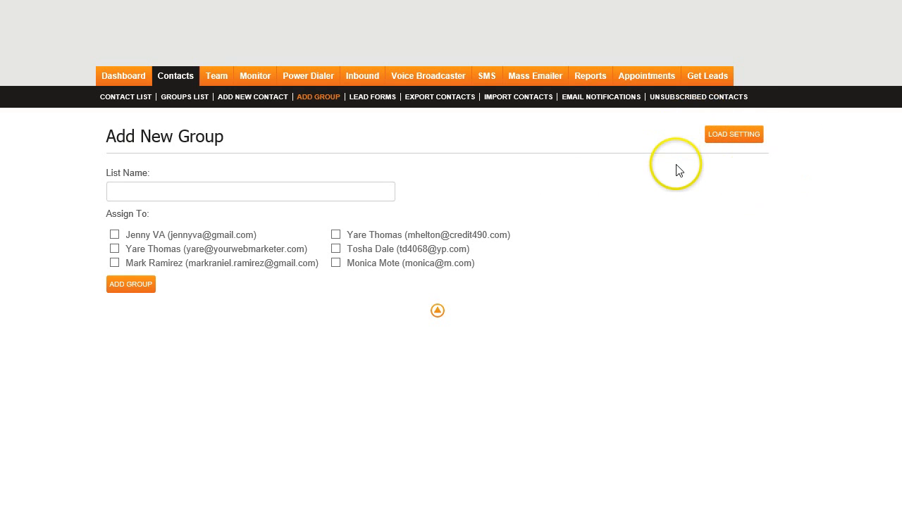
left_click(729, 141)
left_click(727, 137)
scroll(701, 218, "down", 8)
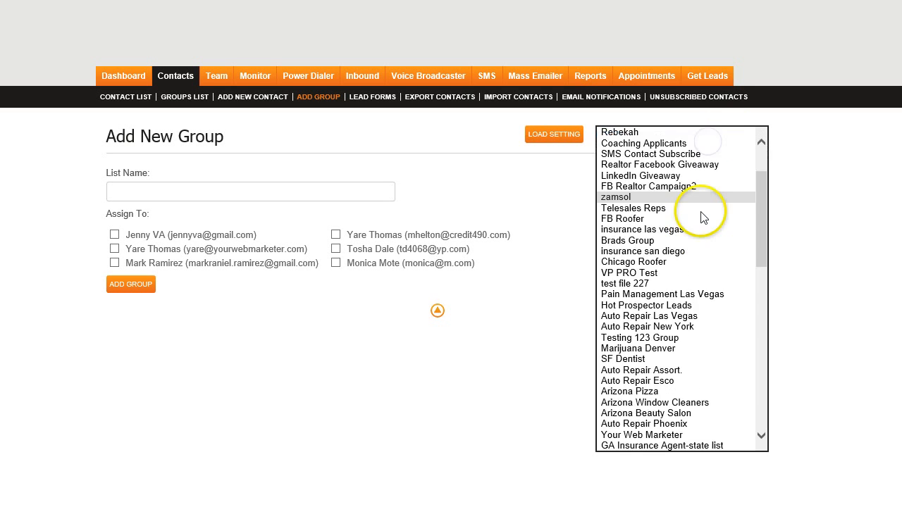
scroll(638, 446, "down", 15)
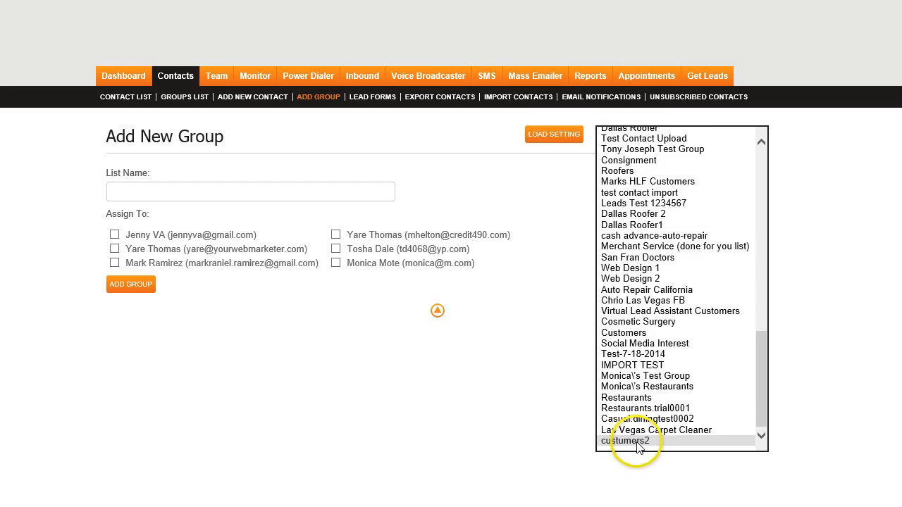
left_click(638, 441)
left_click(551, 135)
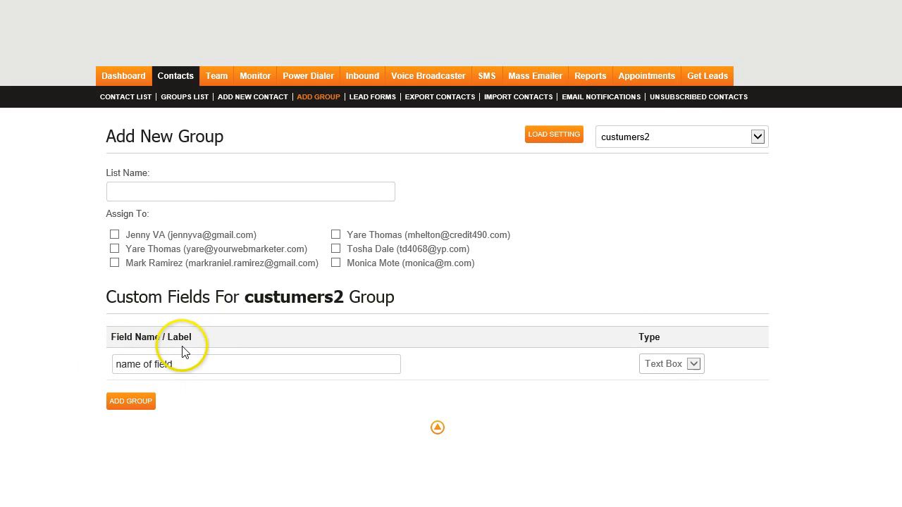
- Name the new list "custumersr3" and add it as a group with the loaded custom field
left_click(162, 183)
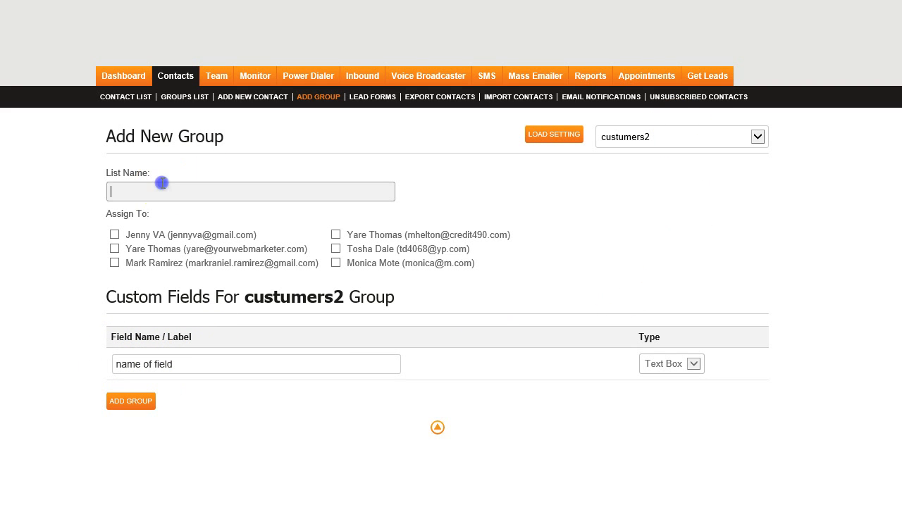
type("cu")
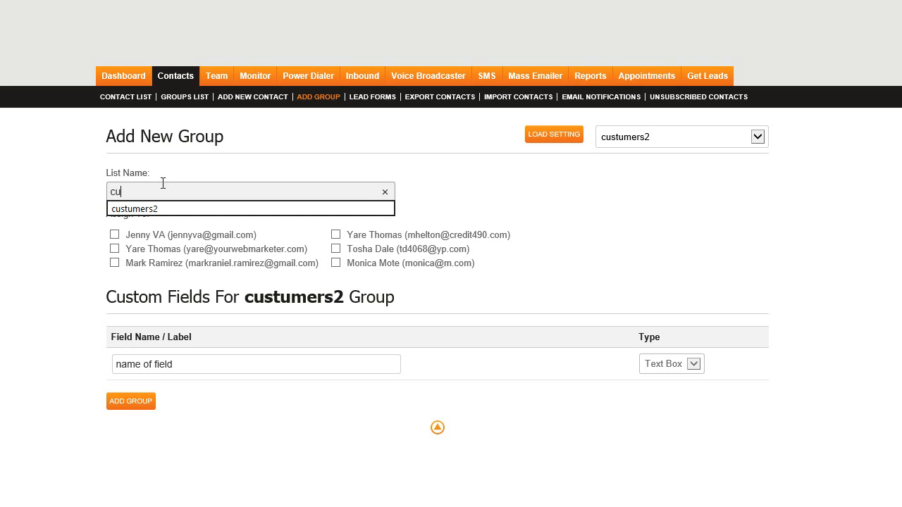
type("ster3")
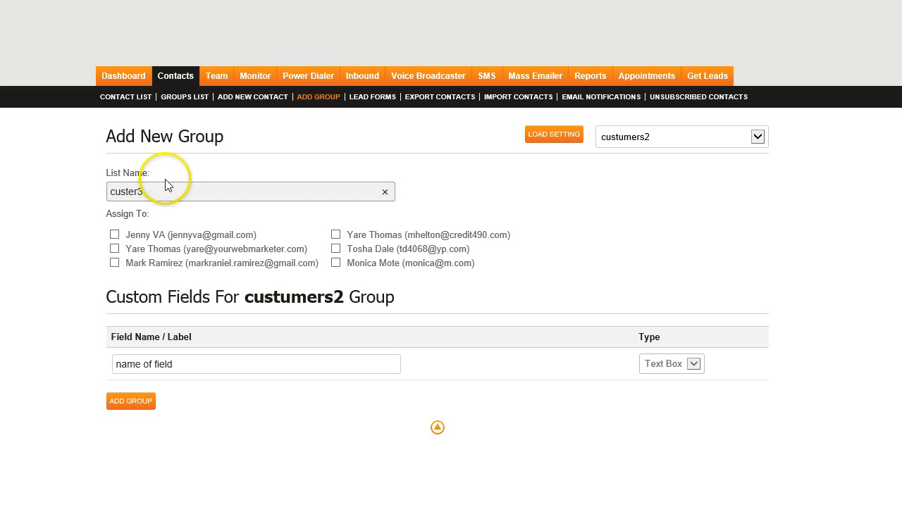
left_click(135, 198)
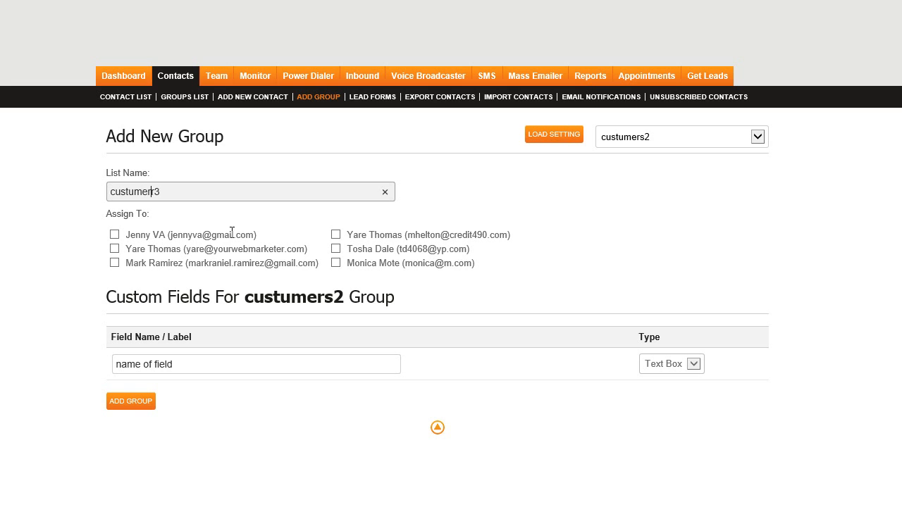
left_click(122, 407)
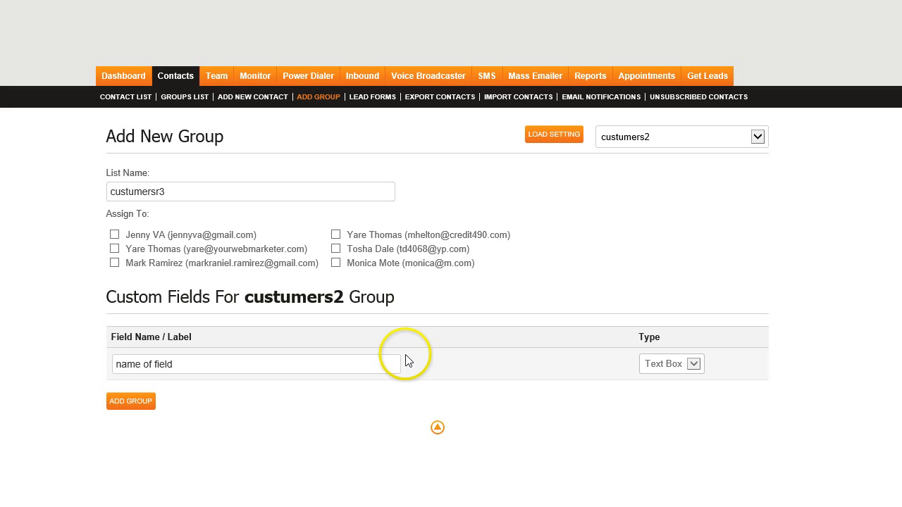
left_click(187, 96)
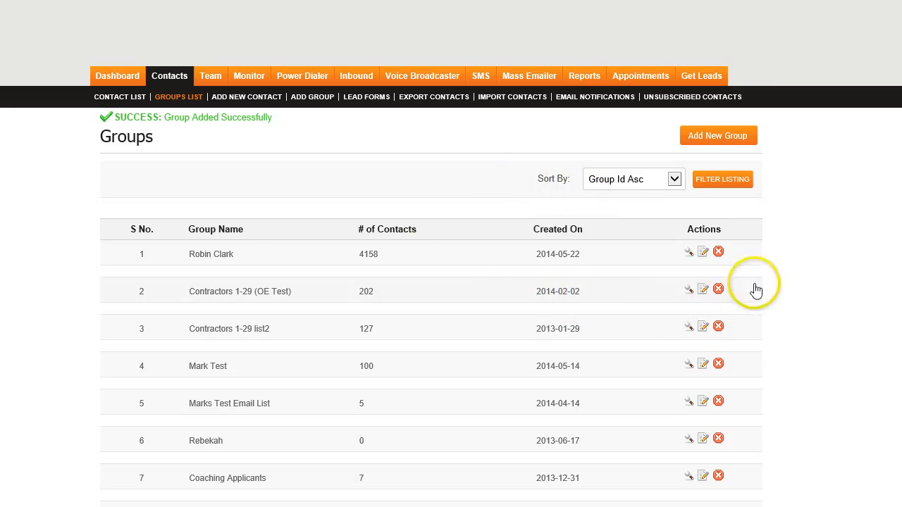
- Open the name of the first group in the list for editing and cancel the edit
left_click(704, 254)
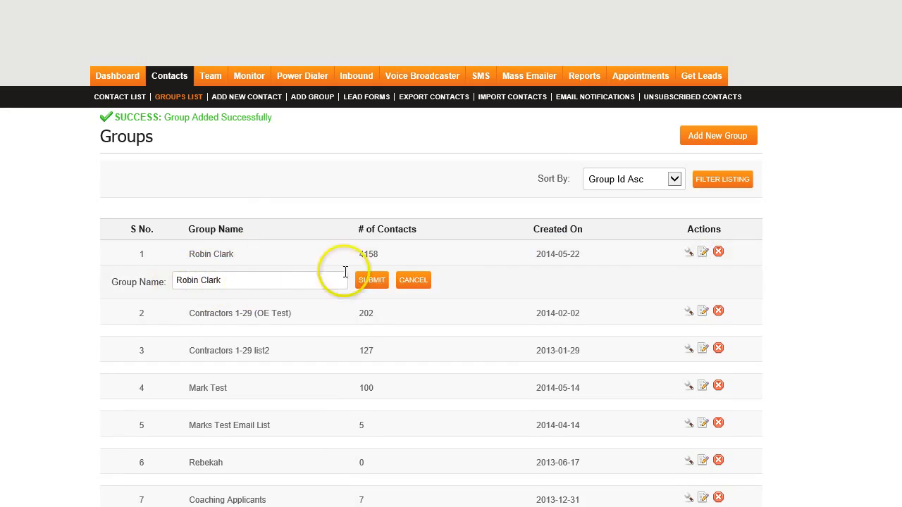
left_click(416, 282)
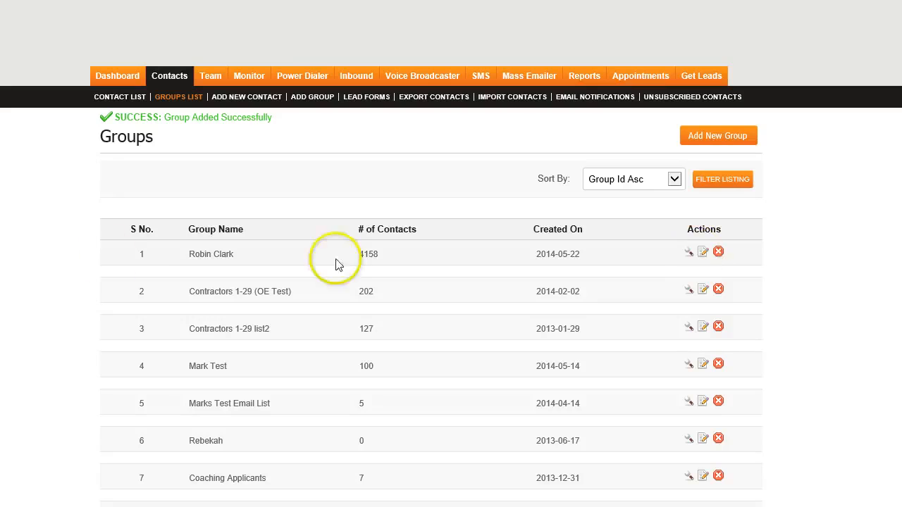
- Delete the first group in the list using the option that removes the group name and its contacts
left_click(718, 252)
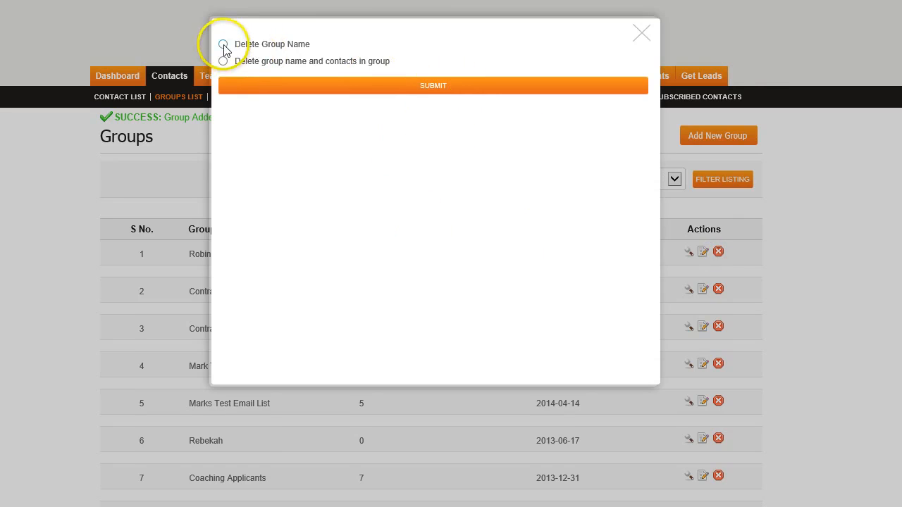
left_click(223, 45)
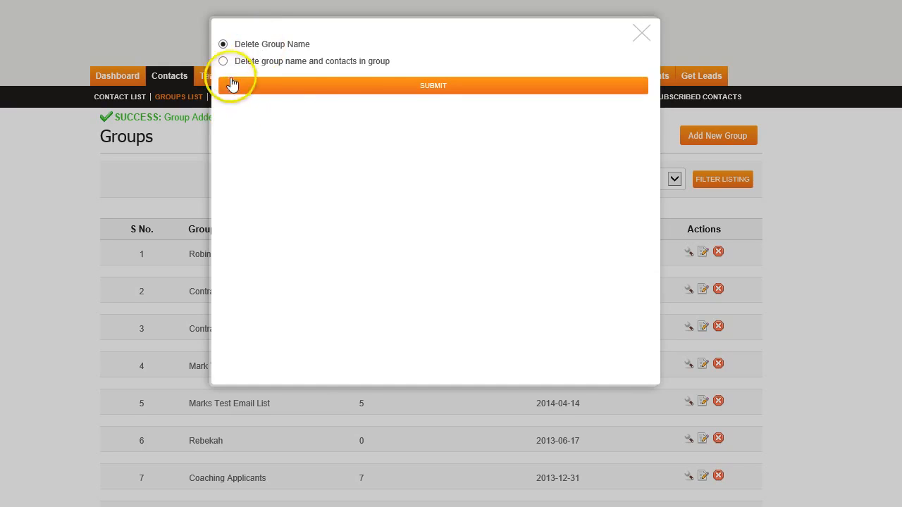
left_click(433, 89)
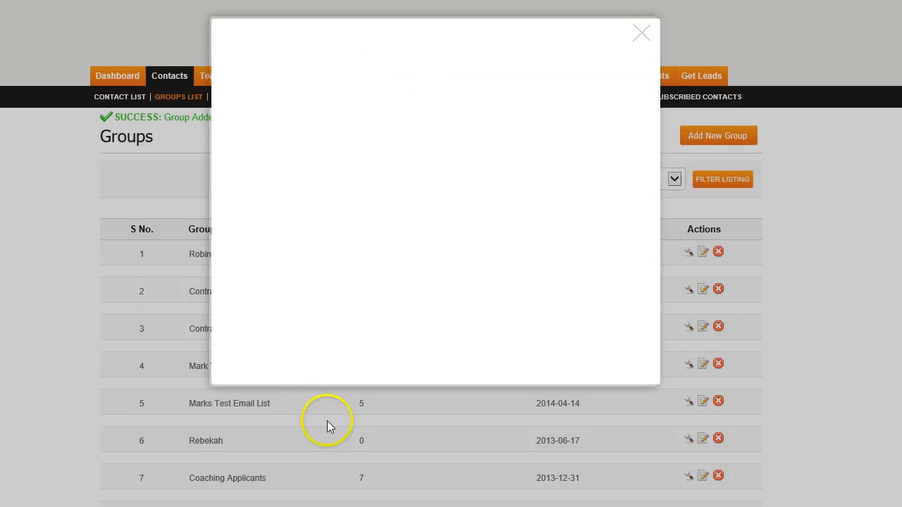